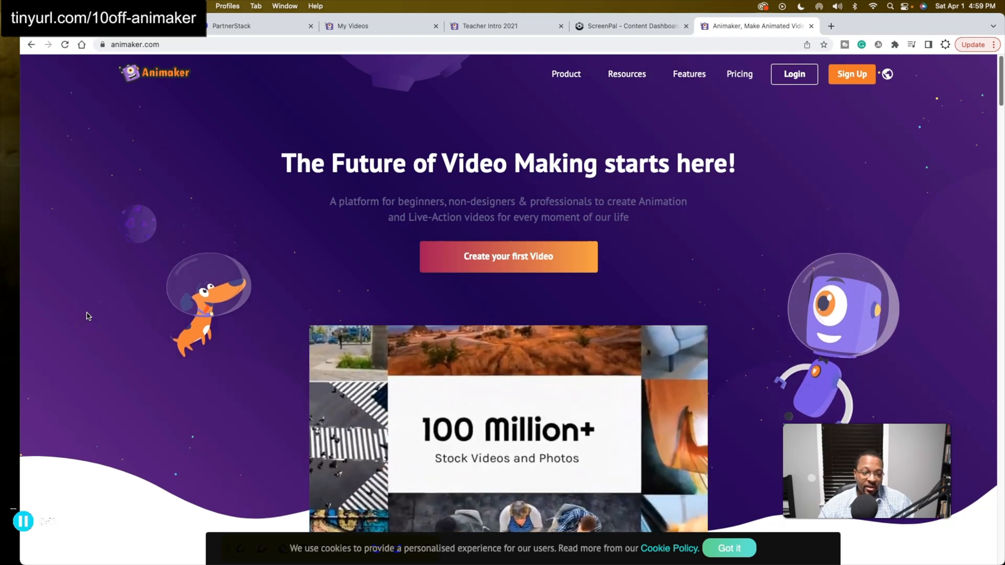
pyautogui.click(70, 320)
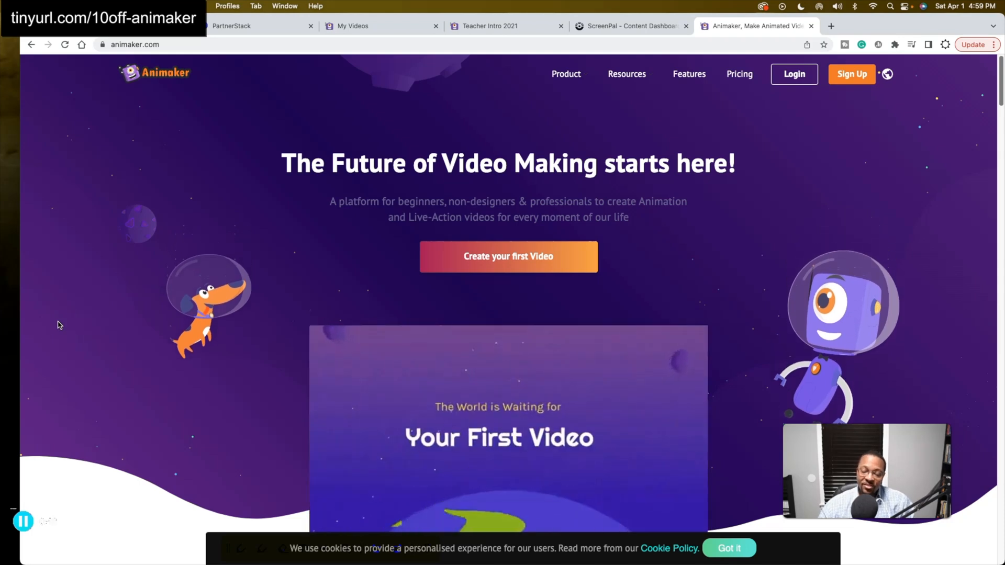
pyautogui.click(82, 327)
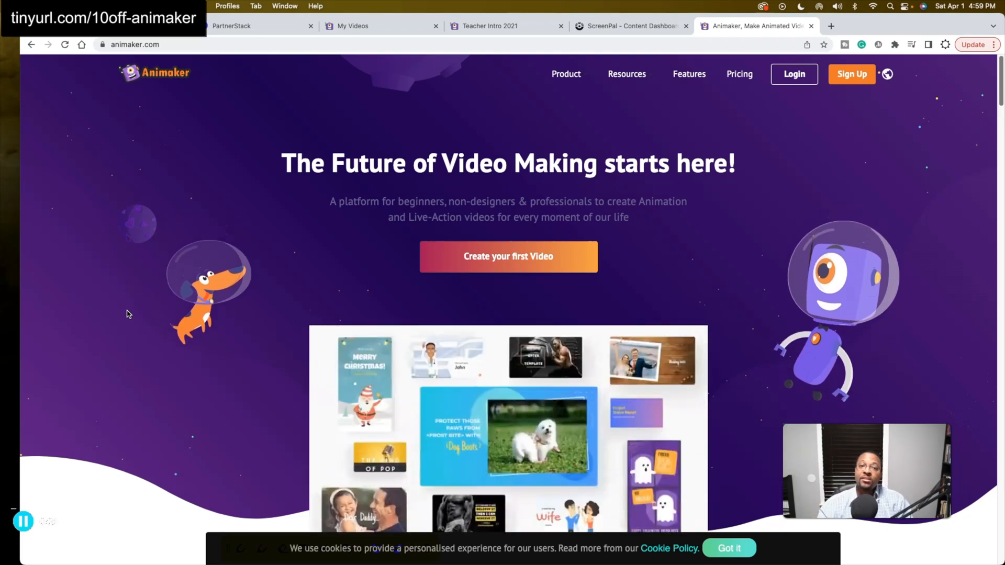
pyautogui.click(115, 284)
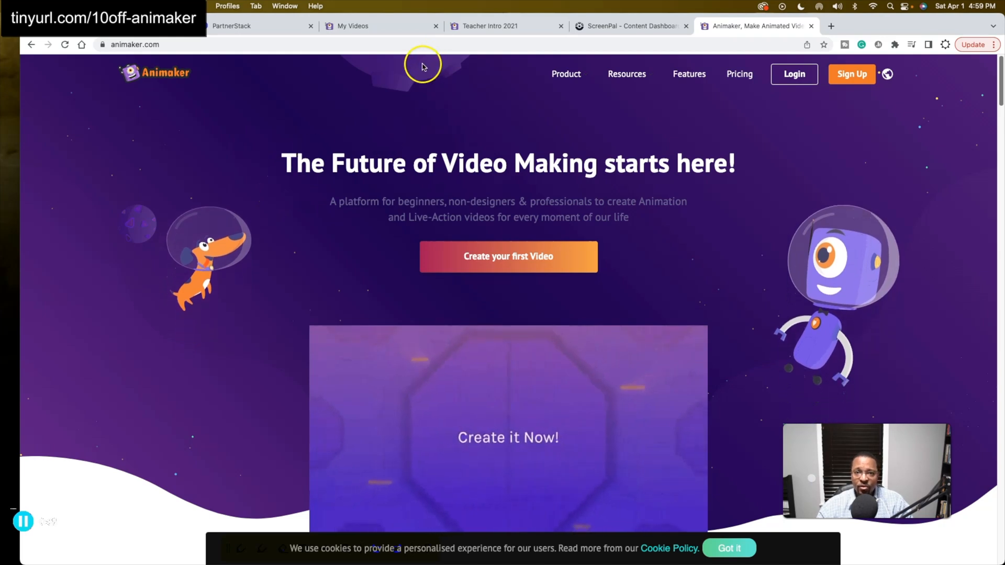
# Open the Teacher Intro 2021 project and preview the video from the start into scene 3, pausing partway.
pyautogui.click(502, 26)
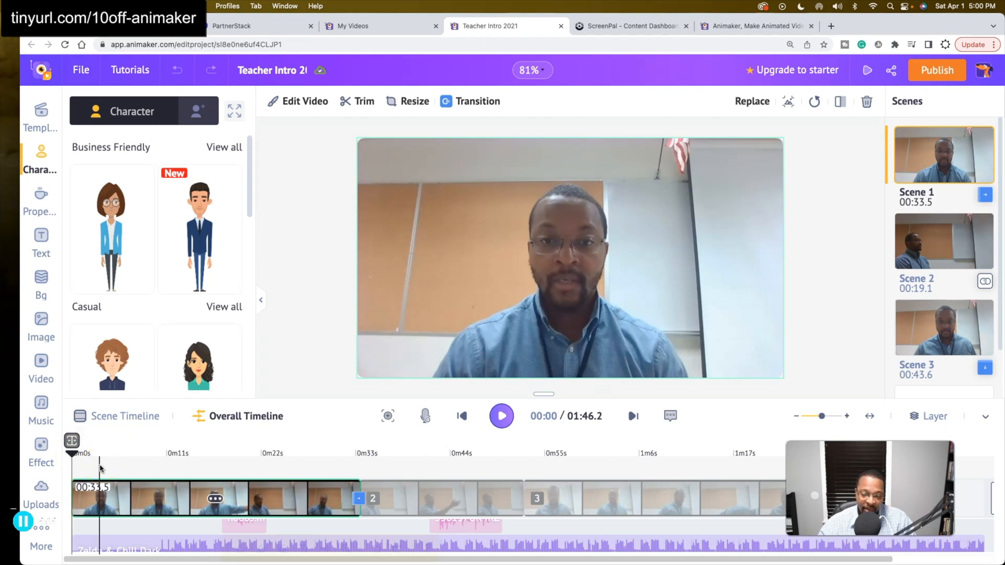
pyautogui.click(130, 465)
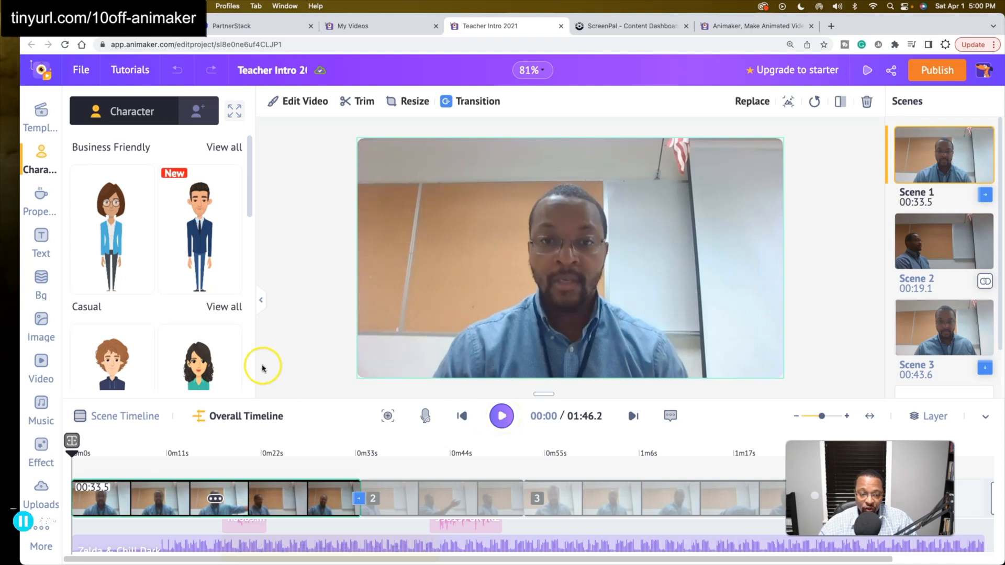
pyautogui.click(501, 418)
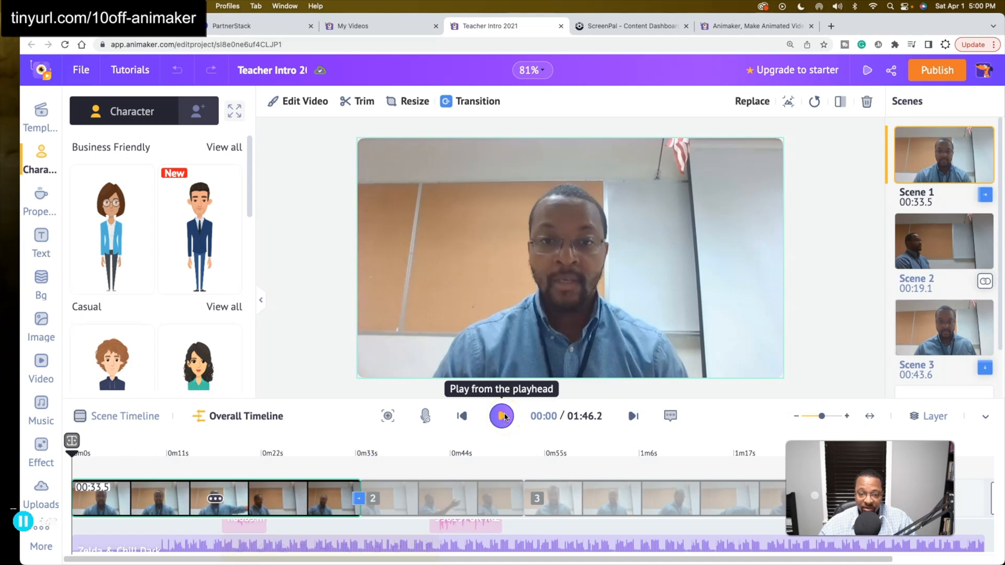
pyautogui.click(503, 417)
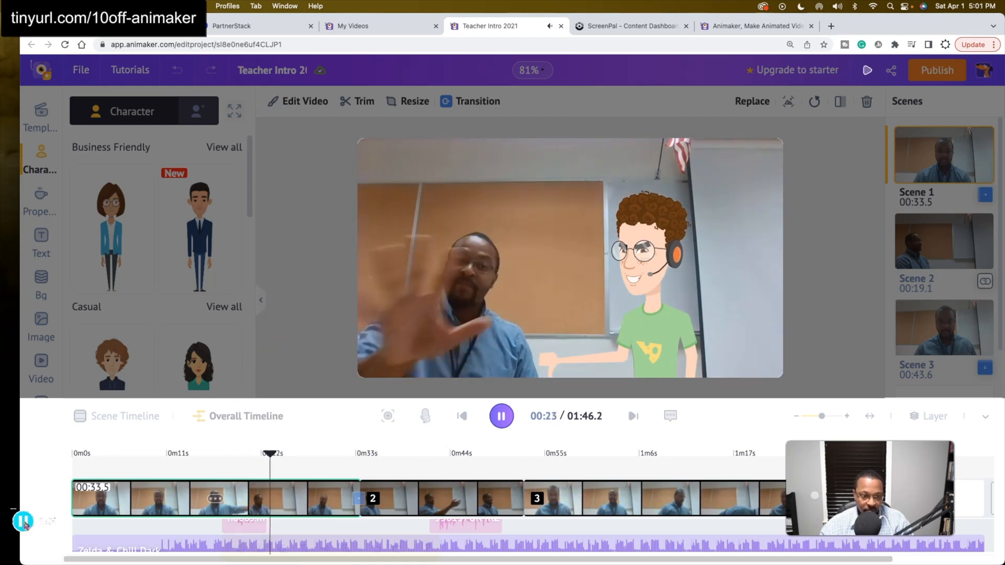
pyautogui.click(324, 411)
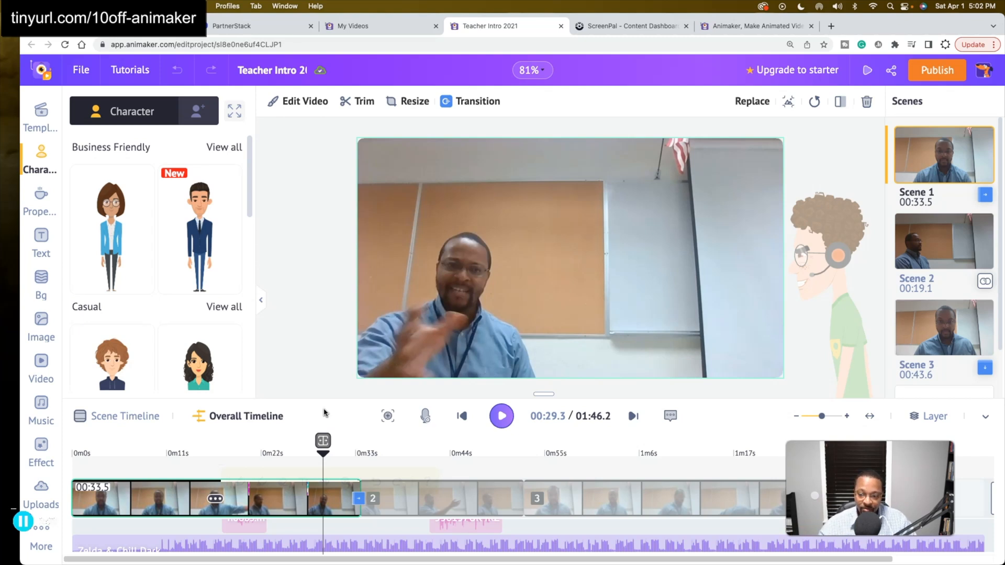
pyautogui.click(502, 417)
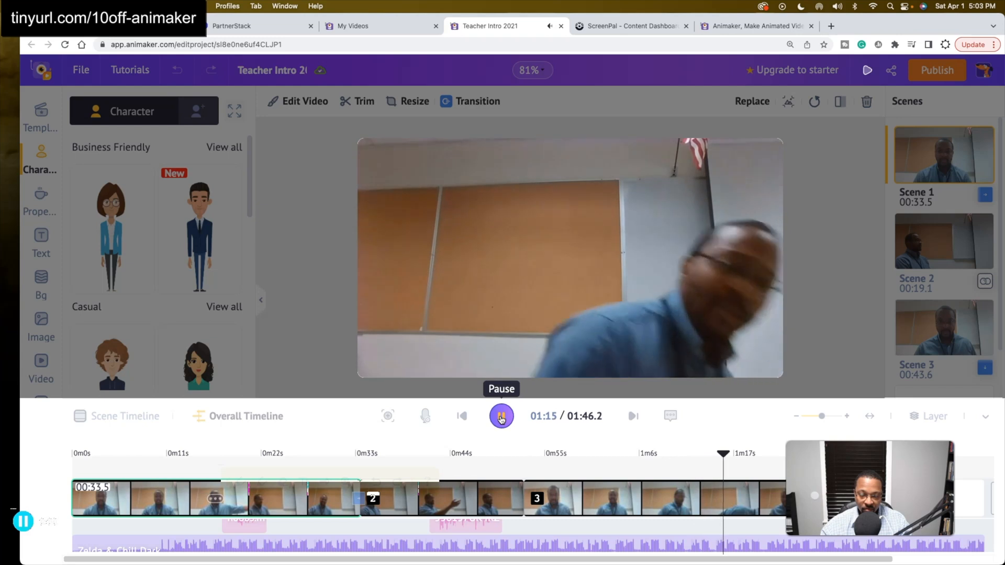
pyautogui.click(502, 418)
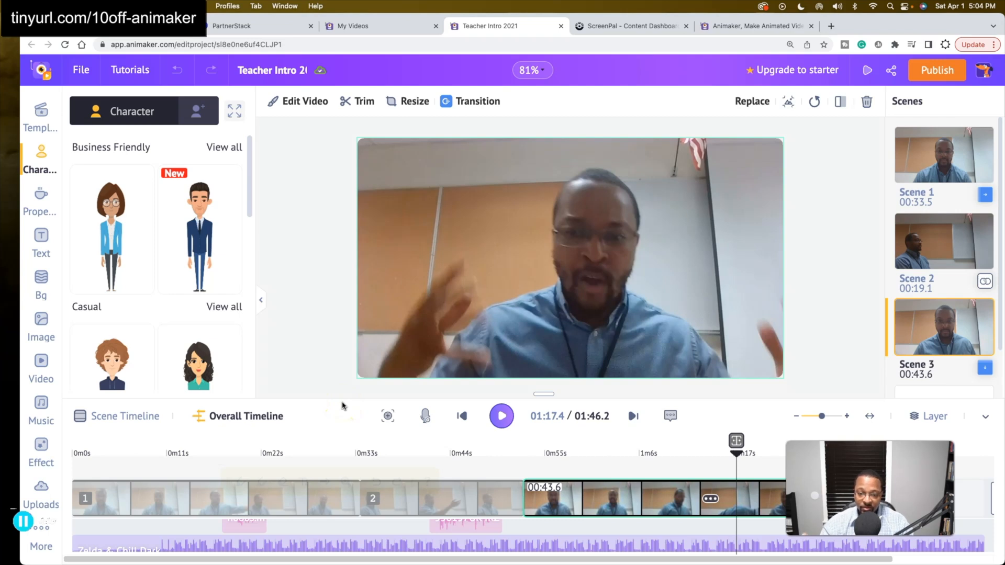
# Scrub the overall timeline from the start of scene 1 to about 46.4 seconds in scene 2.
pyautogui.click(72, 471)
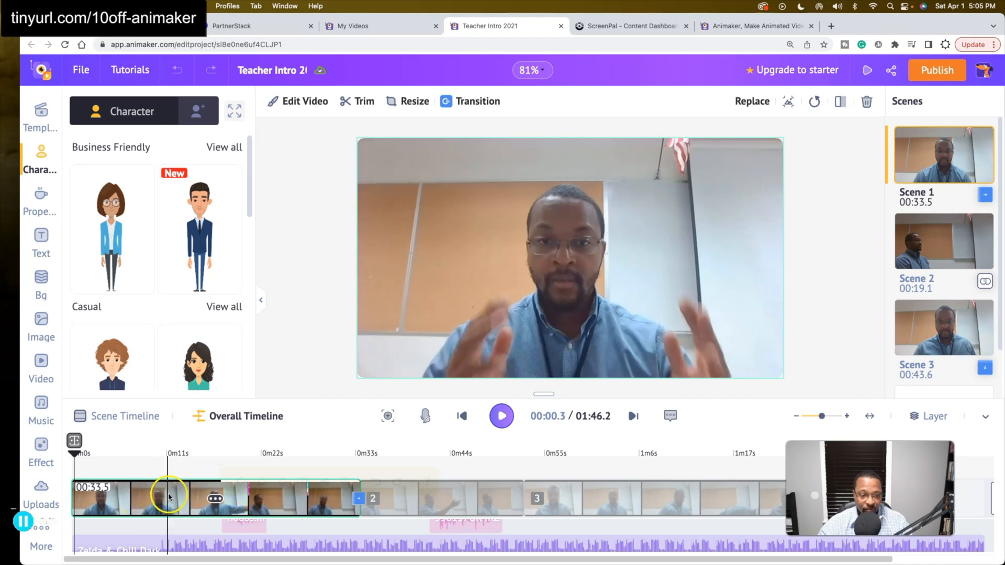
pyautogui.moveTo(169, 469); pyautogui.dragTo(181, 467)
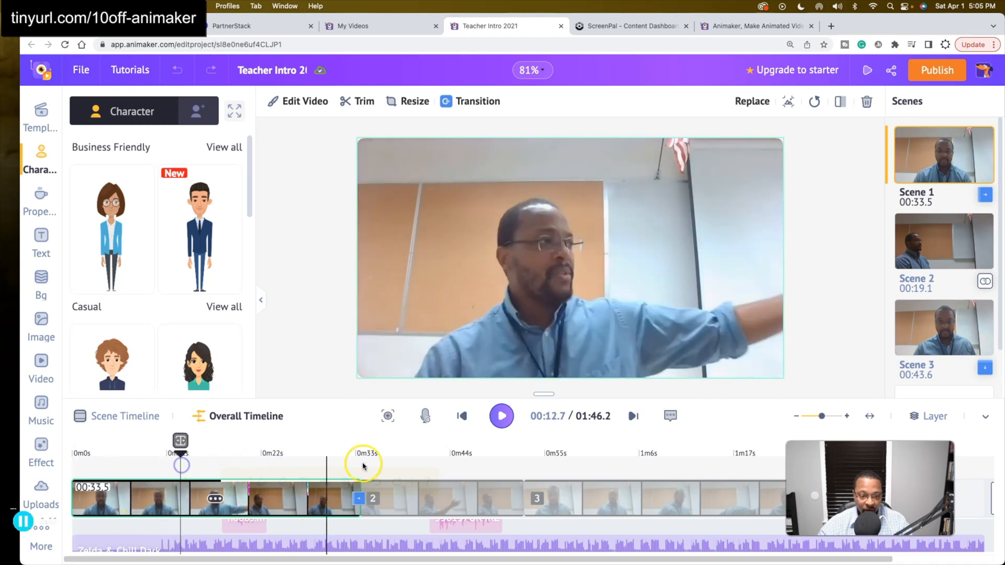
pyautogui.click(470, 466)
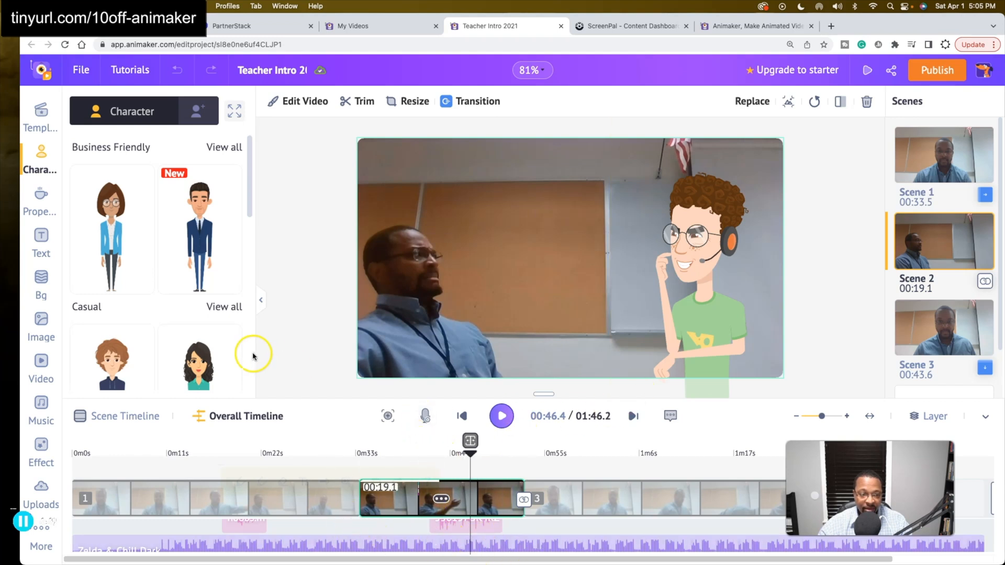
# Browse the ready-made character categories and glance at the properties library.
pyautogui.moveTo(253, 193)
pyautogui.mouseDown()
pyautogui.moveTo(253, 356)
pyautogui.moveTo(254, 180)
pyautogui.moveTo(251, 361)
pyautogui.mouseUp()
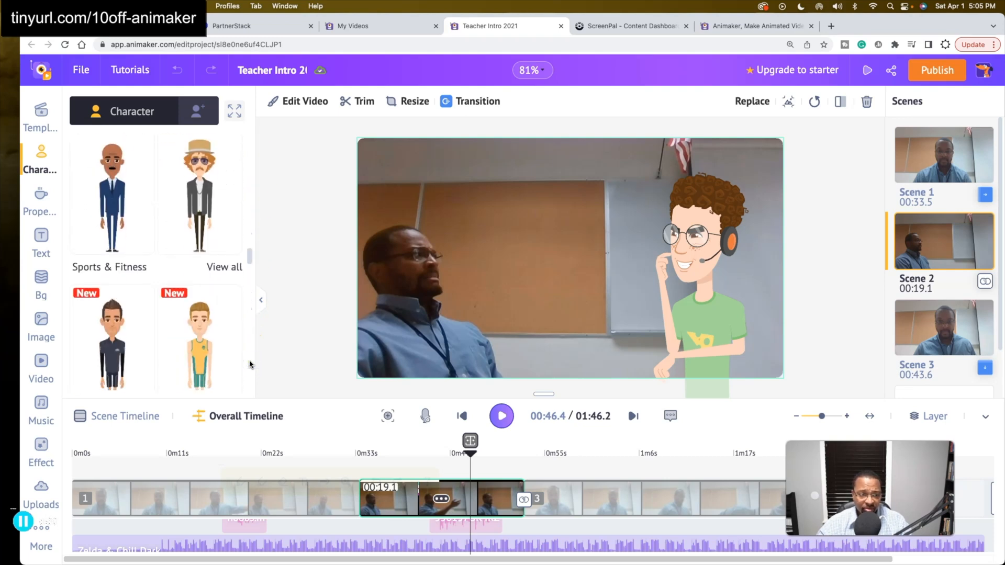
pyautogui.moveTo(248, 258); pyautogui.dragTo(257, 206)
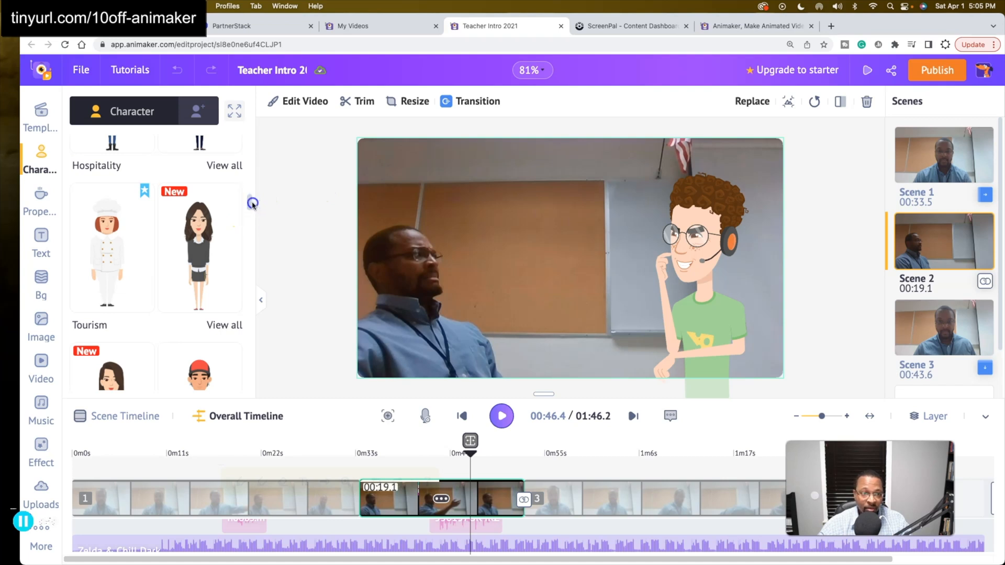
pyautogui.moveTo(250, 204); pyautogui.dragTo(254, 234)
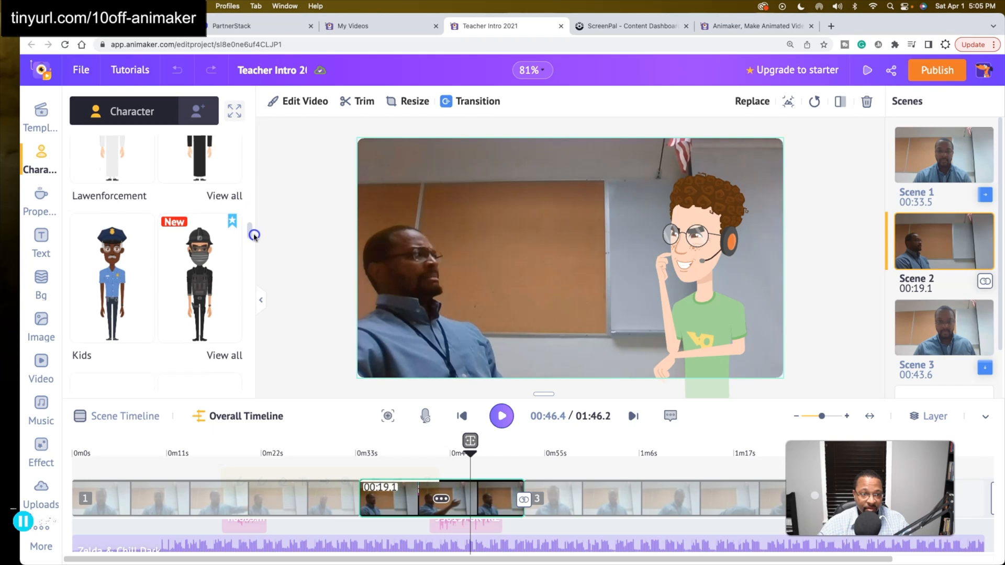
pyautogui.click(43, 237)
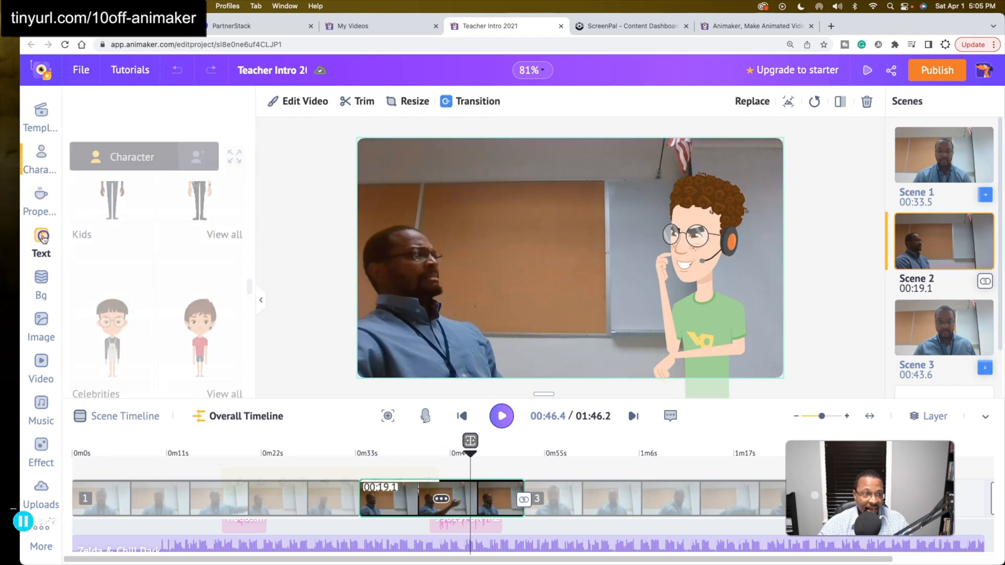
pyautogui.click(39, 201)
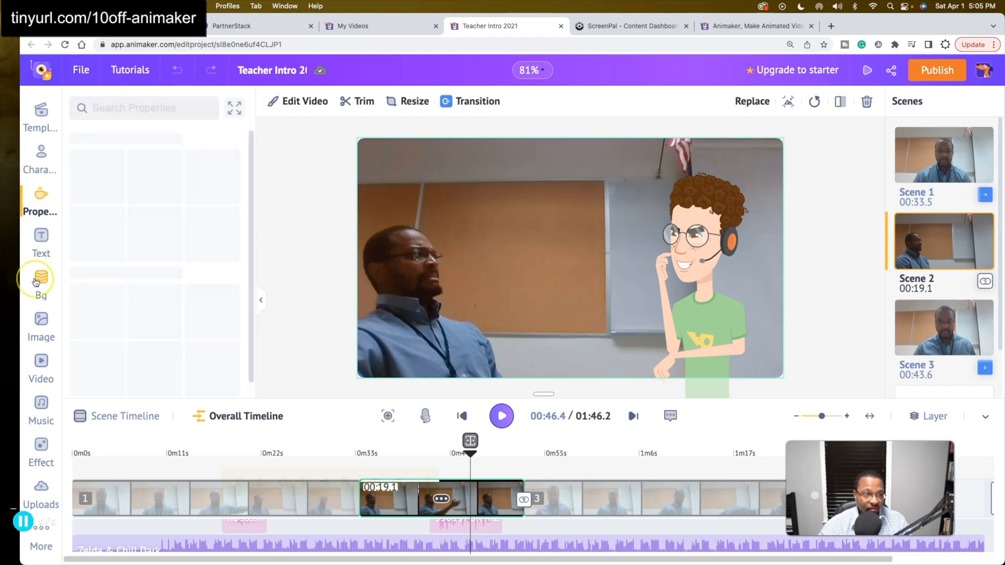
pyautogui.click(38, 154)
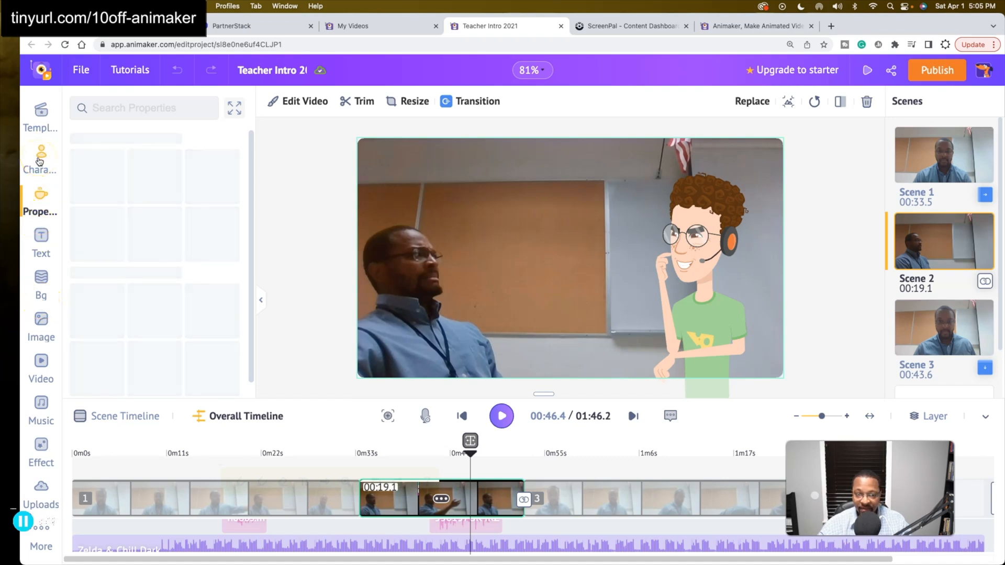
# Look through the available backgrounds and the project's uploaded files.
pyautogui.click(41, 290)
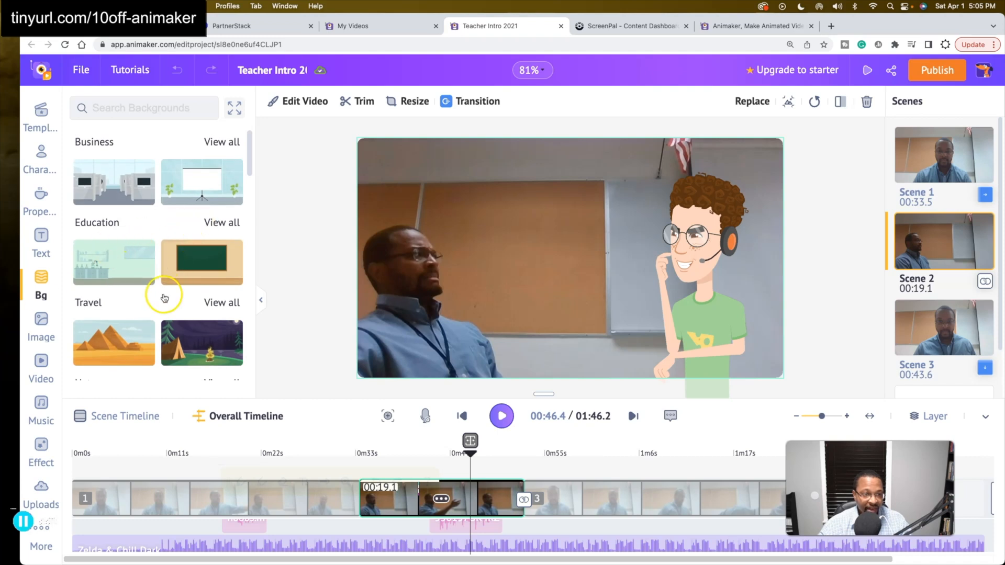
pyautogui.scroll(-15, 162, 292)
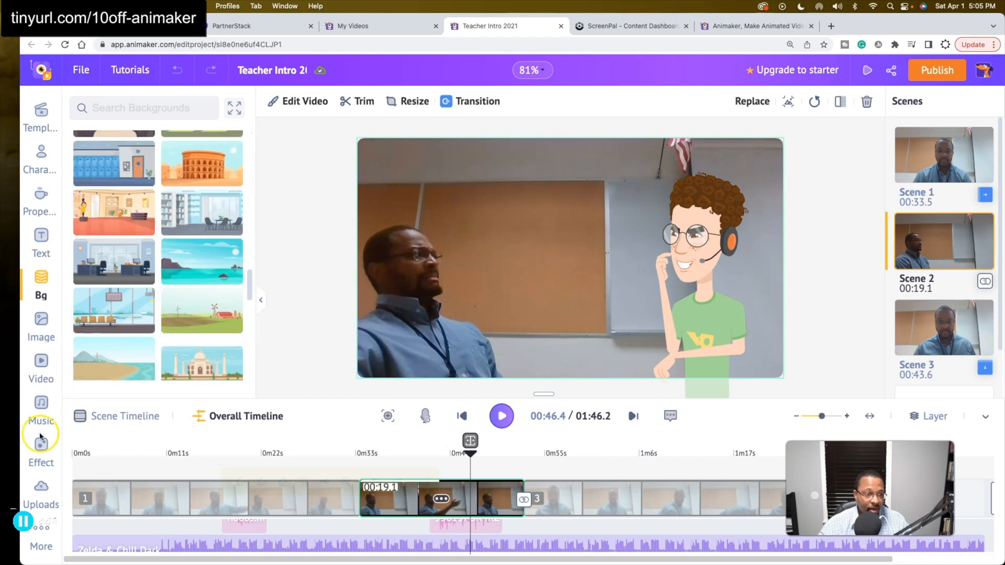
pyautogui.click(43, 491)
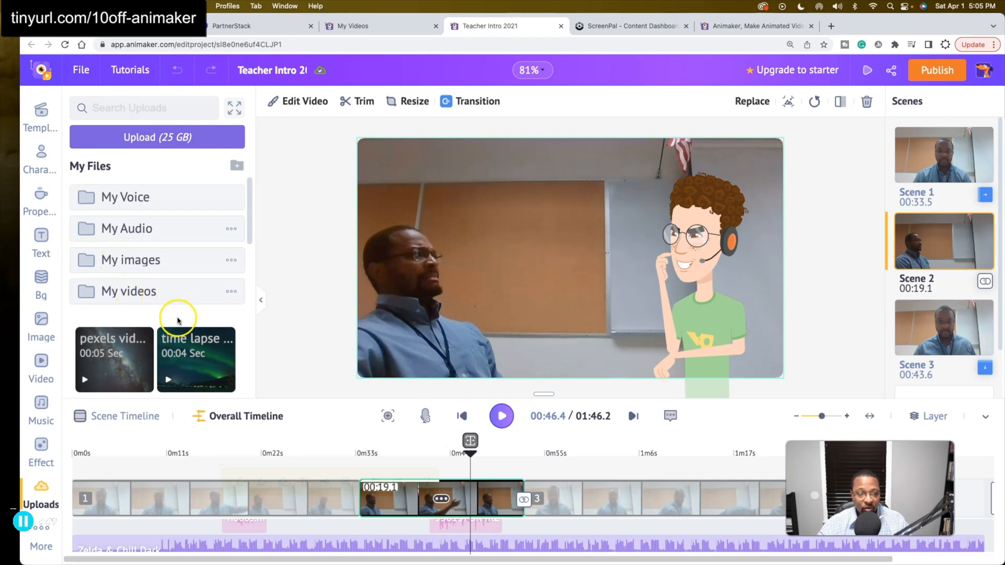
pyautogui.scroll(-6, 177, 320)
pyautogui.scroll(-5, 179, 324)
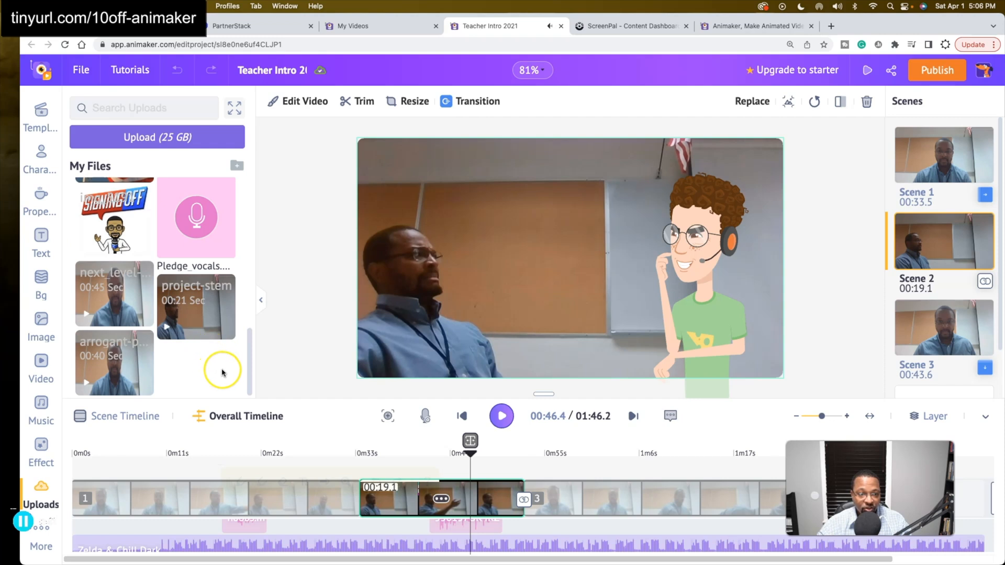
pyautogui.scroll(10, 225, 367)
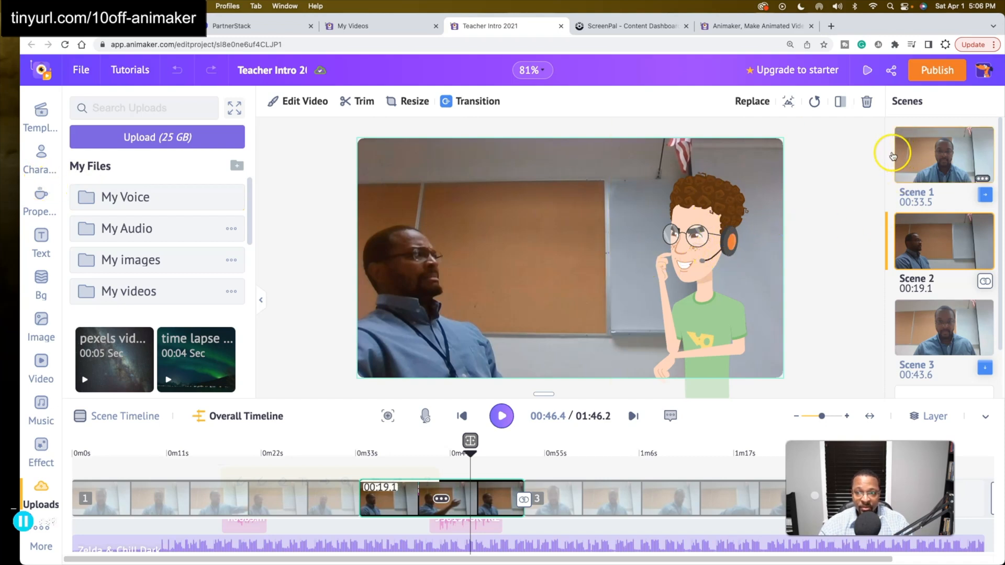
# Select the cartoon character in scene 2 and look through its available actions.
pyautogui.click(705, 219)
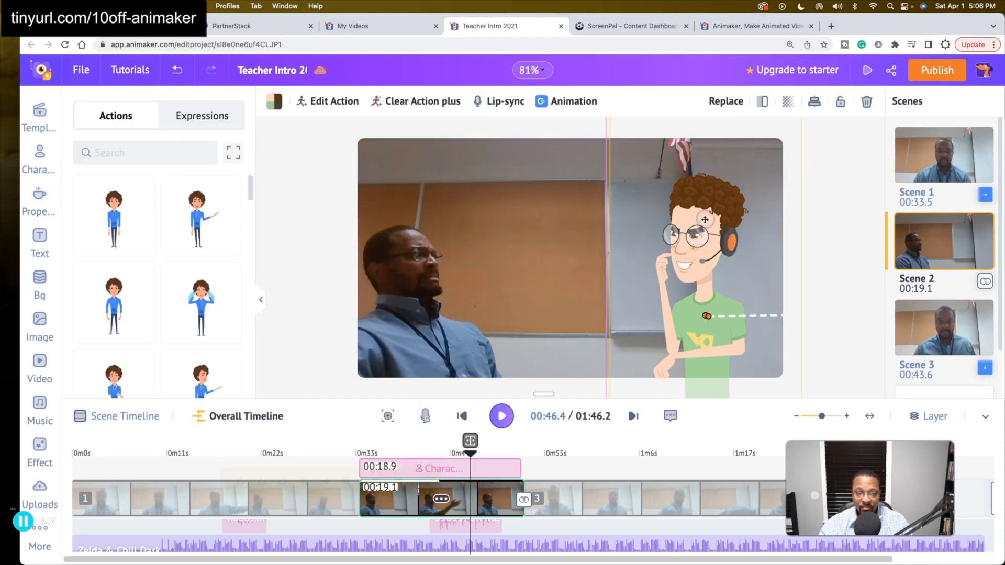
pyautogui.moveTo(252, 182); pyautogui.dragTo(251, 224)
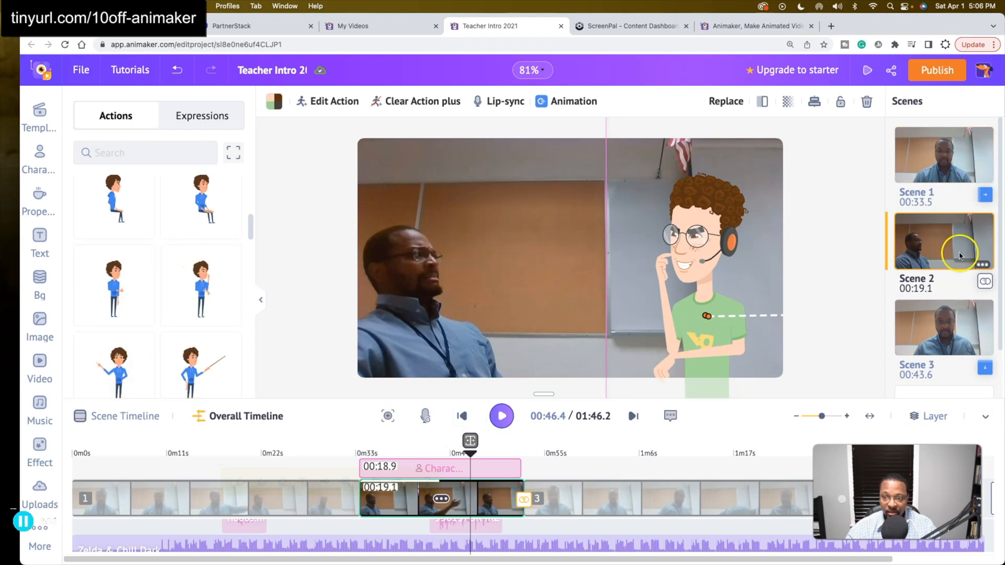
# View the project's scenes one after another, finishing on scene 2.
pyautogui.click(939, 155)
pyautogui.click(950, 233)
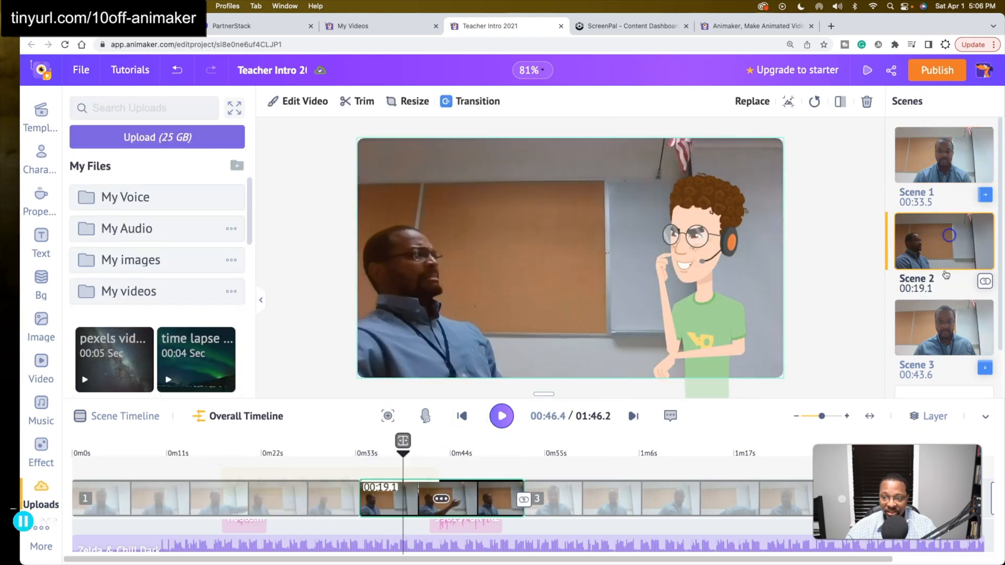
pyautogui.click(945, 332)
pyautogui.scroll(-2, 950, 275)
pyautogui.click(945, 331)
pyautogui.click(931, 264)
pyautogui.click(941, 172)
pyautogui.scroll(2, 942, 210)
pyautogui.click(941, 167)
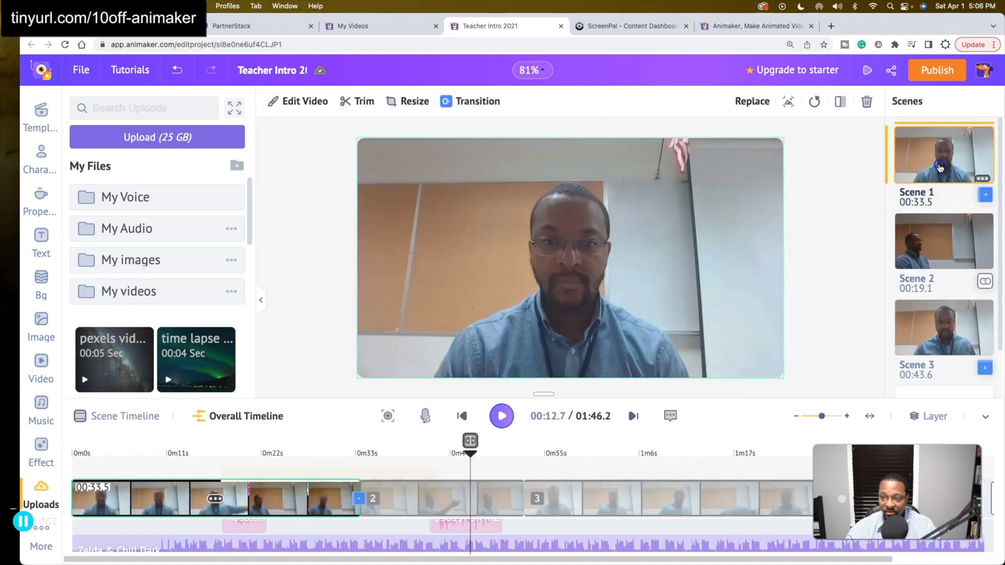
pyautogui.click(938, 234)
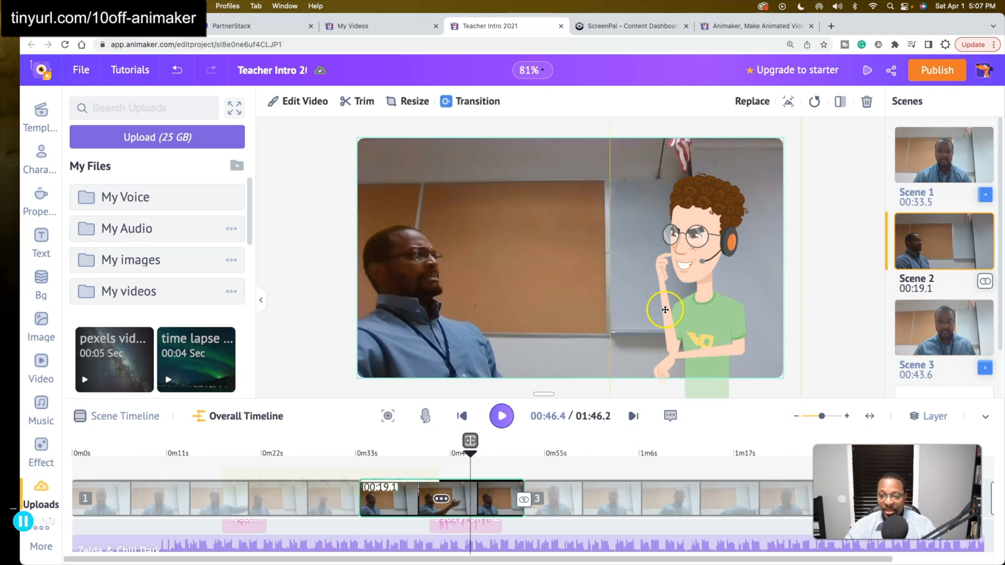
# Open the action editor for the cartoon character in scene 2 with the playhead at 35.3 seconds.
pyautogui.click(693, 319)
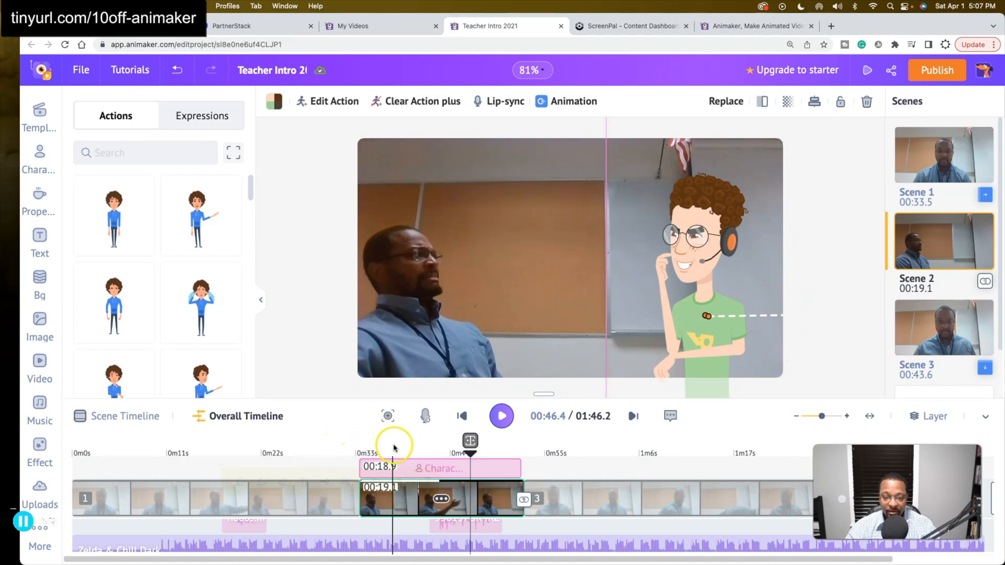
pyautogui.click(376, 449)
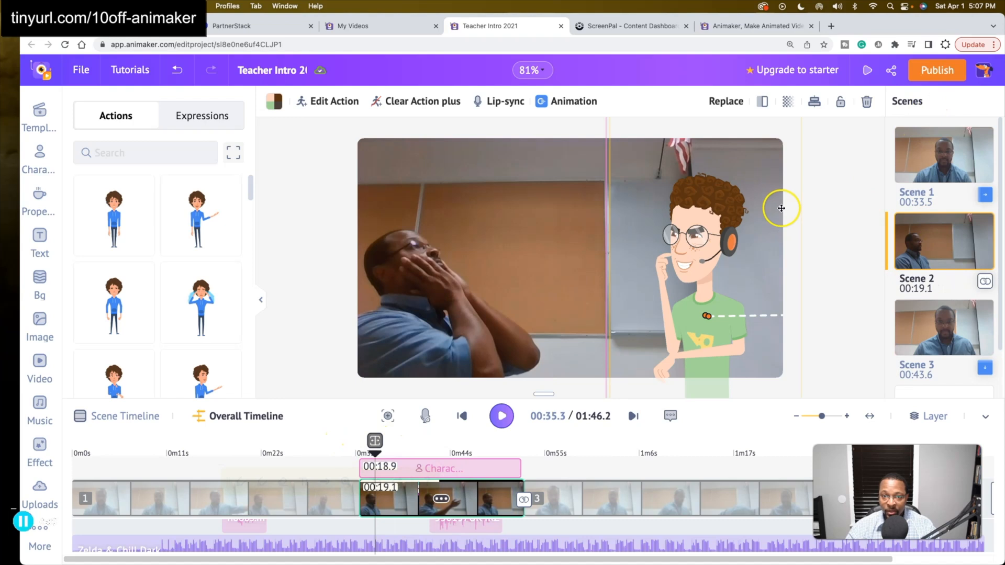
pyautogui.click(339, 102)
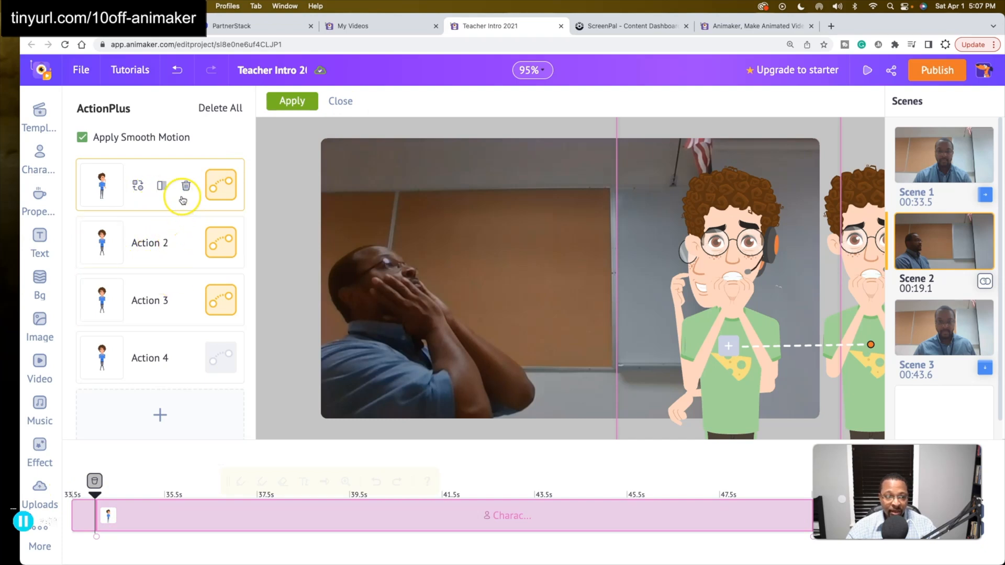
# Scrub over the beginning of the character's action timeline and return the playhead to its start.
pyautogui.click(73, 492)
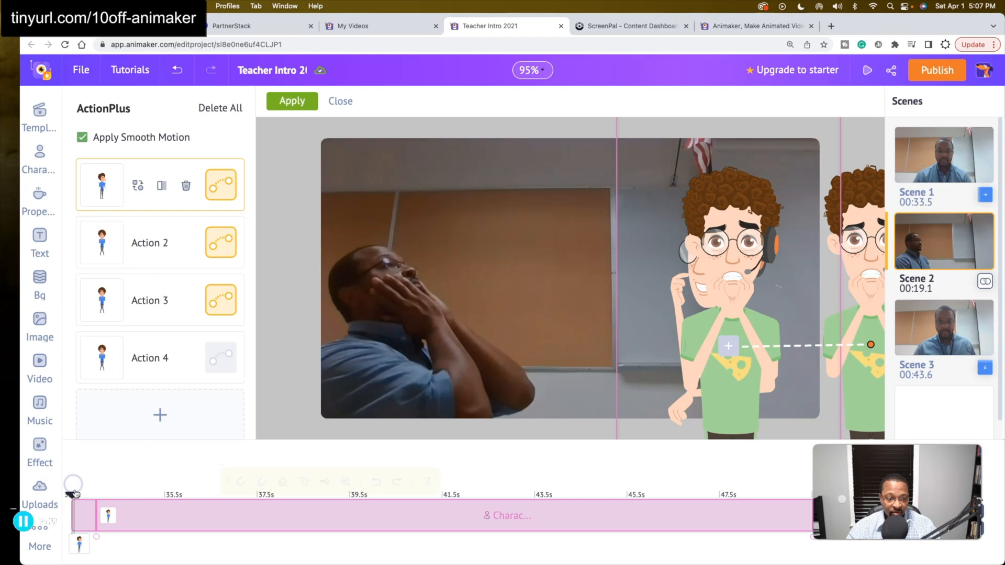
pyautogui.click(88, 484)
pyautogui.click(104, 488)
pyautogui.click(108, 488)
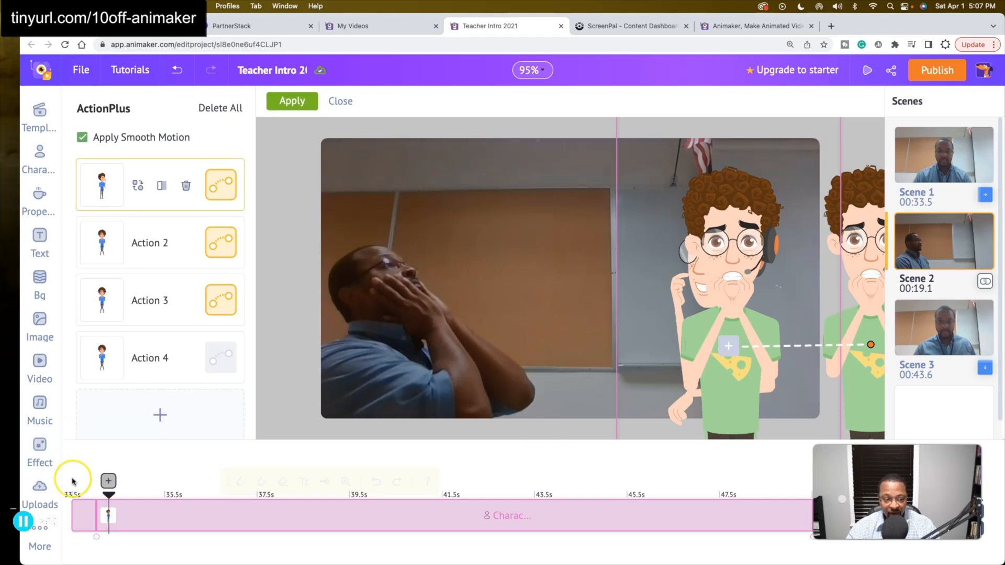
pyautogui.click(73, 477)
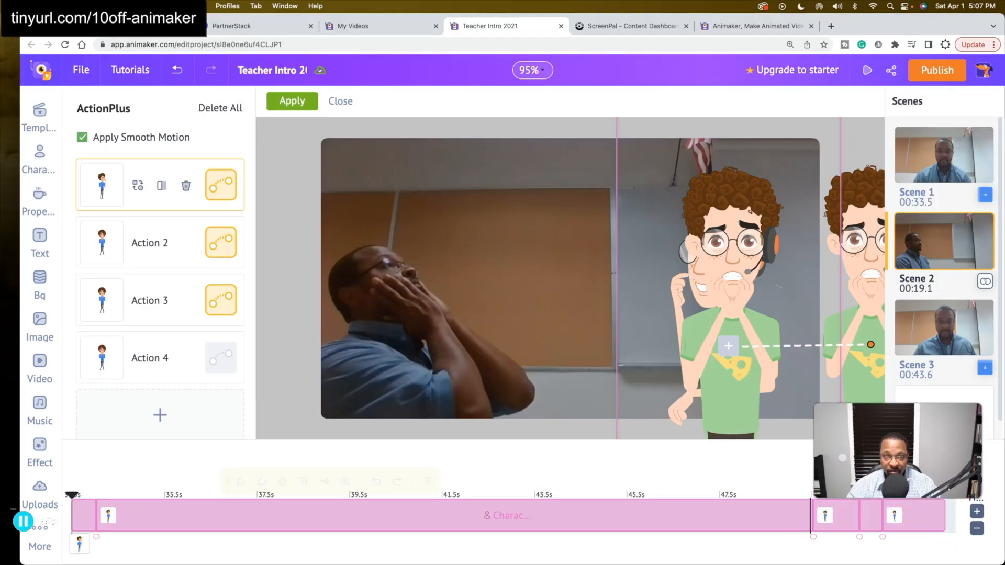
# Close the action editor and play scene 2 from its start at 33.5 seconds, pausing at 43.0 seconds.
pyautogui.click(340, 100)
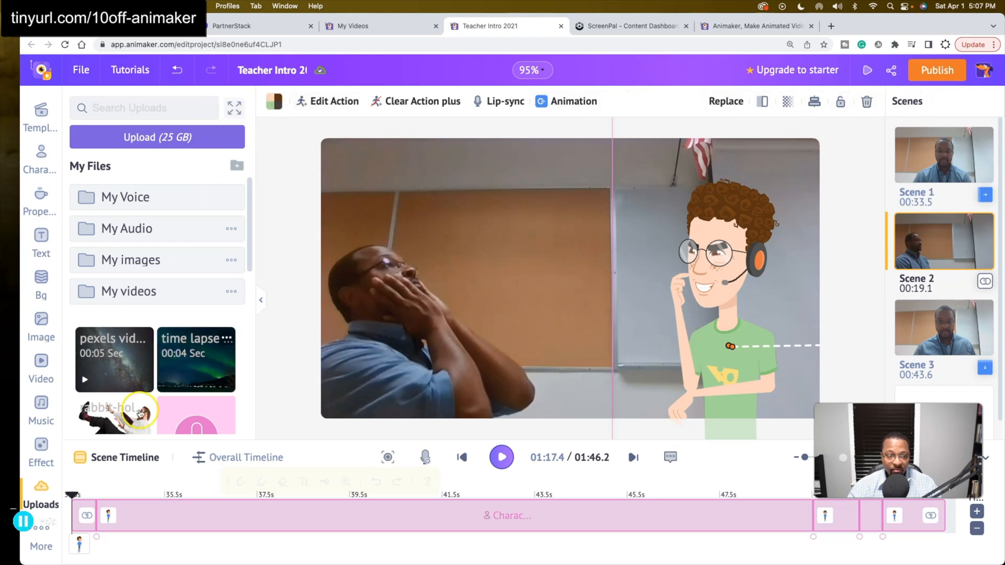
pyautogui.click(70, 482)
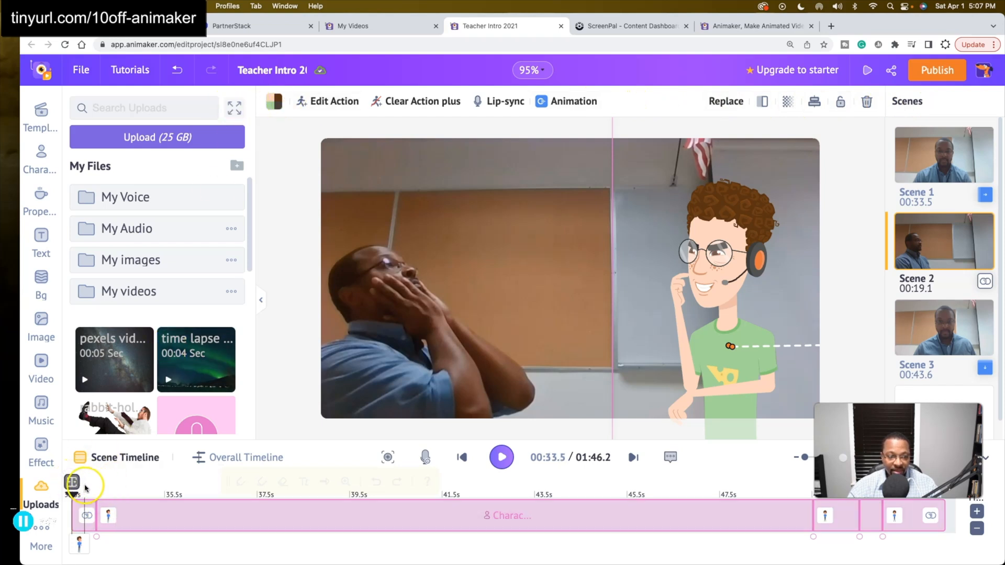
pyautogui.click(87, 486)
pyautogui.moveTo(87, 496); pyautogui.dragTo(70, 495)
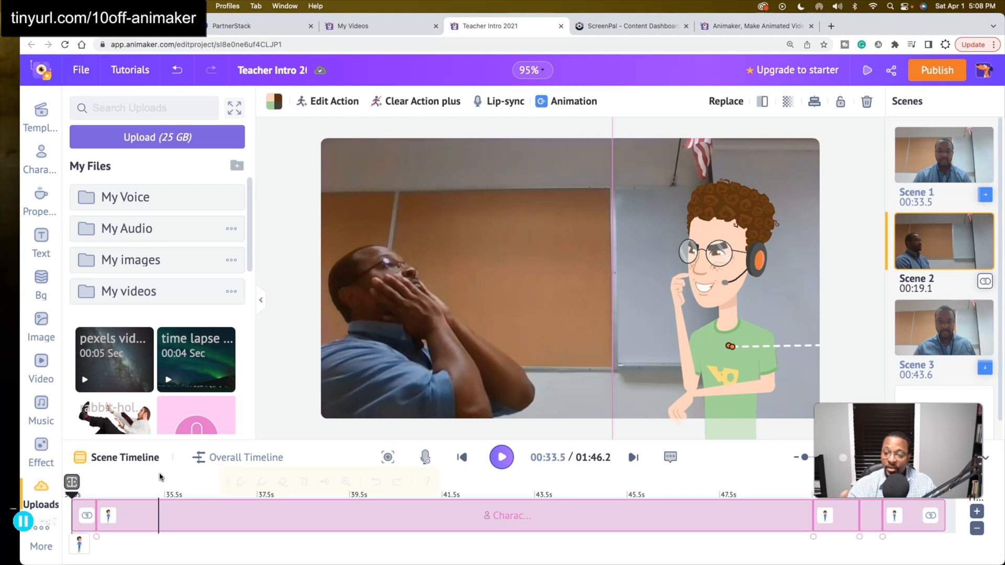
pyautogui.click(501, 457)
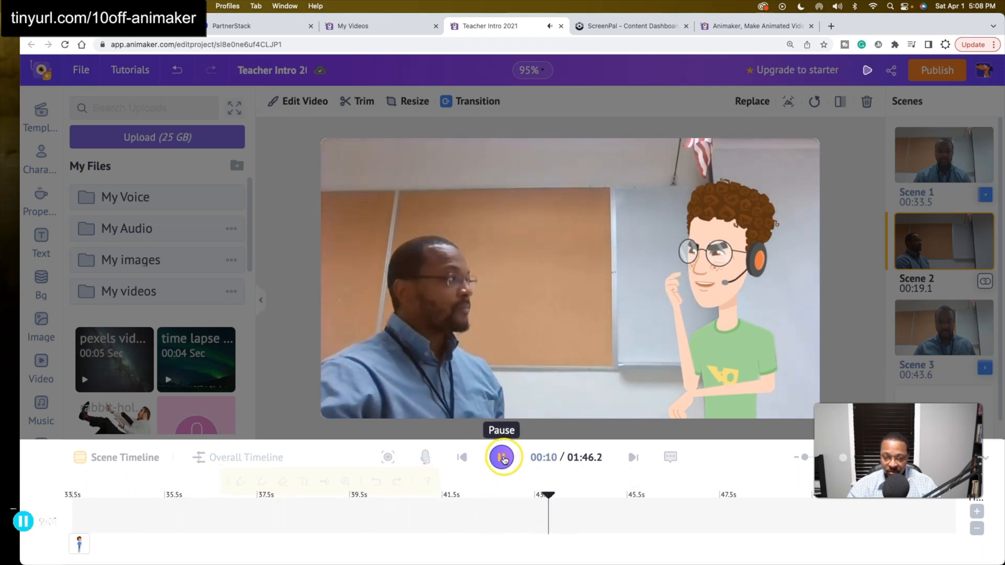
pyautogui.click(502, 459)
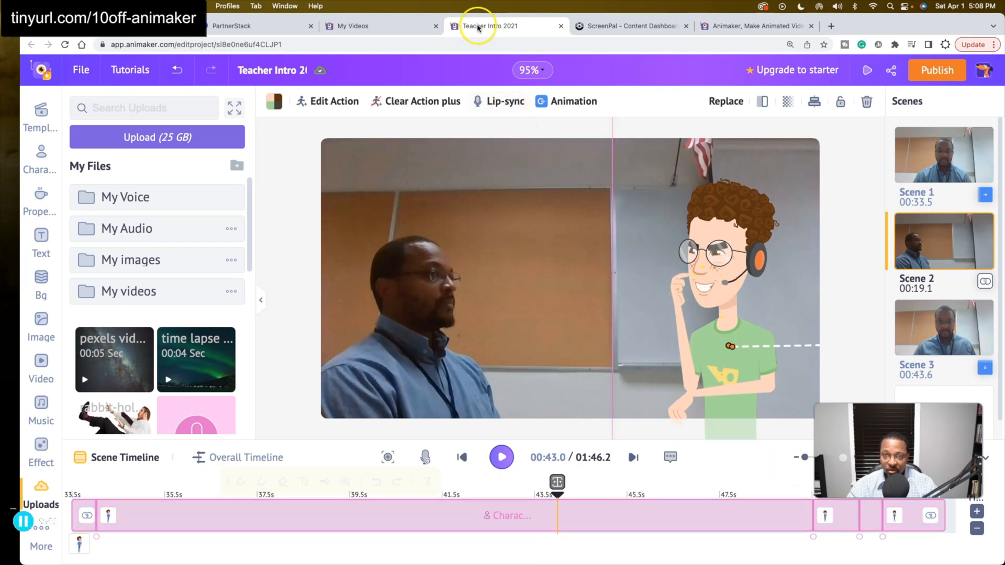
# Open the cartoon character's lip-sync options and check the voice clip attached to it.
pyautogui.click(503, 102)
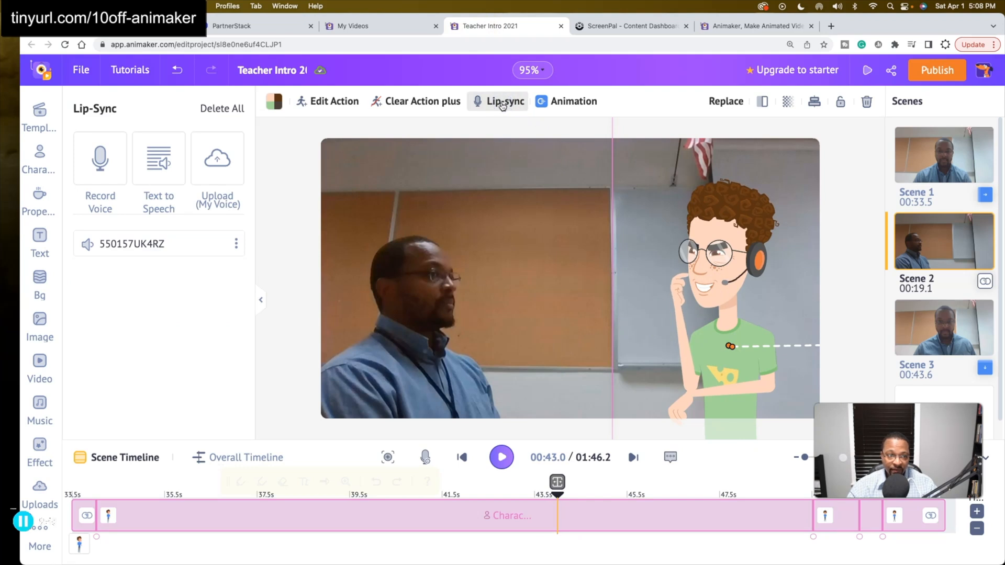
pyautogui.click(137, 245)
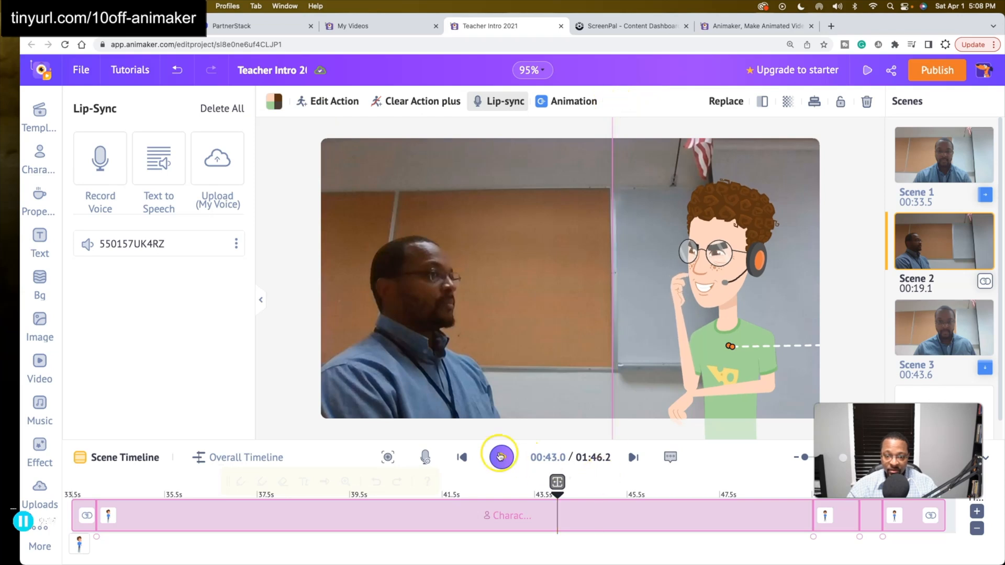
# Inspect the character's second action, leave the action editor with the playhead just before it, and play scene 2 to 51.9 seconds.
pyautogui.click(815, 526)
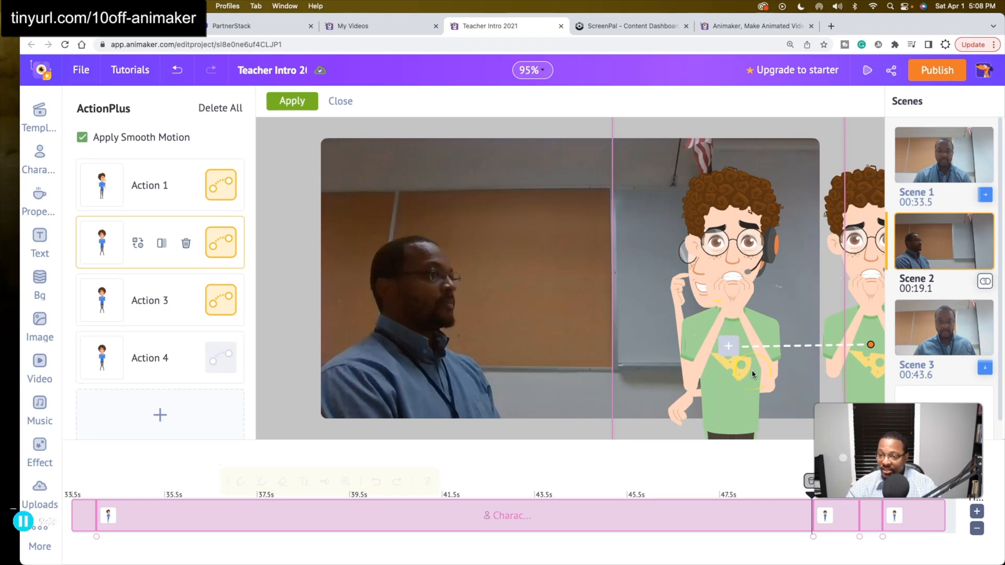
pyautogui.click(784, 492)
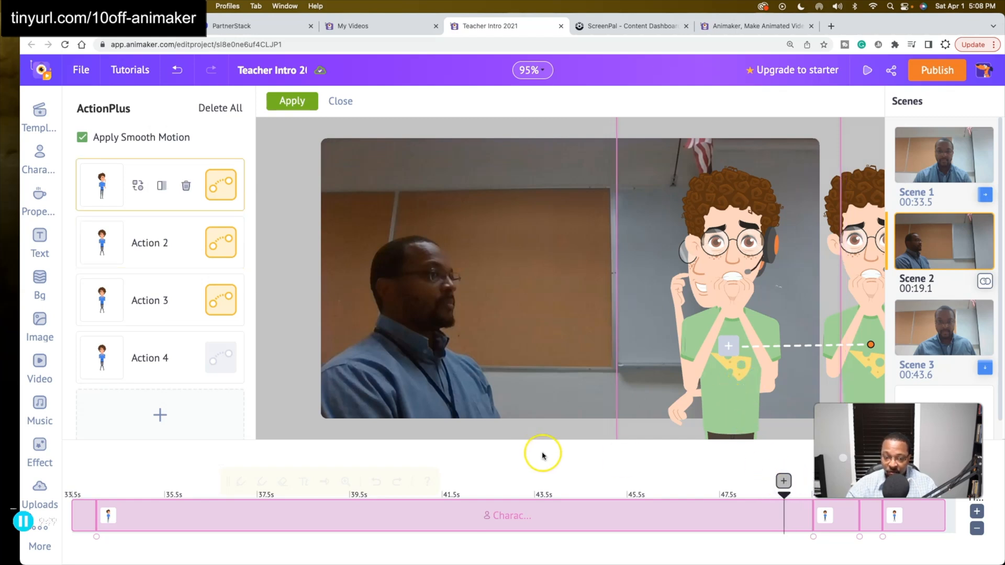
pyautogui.click(344, 101)
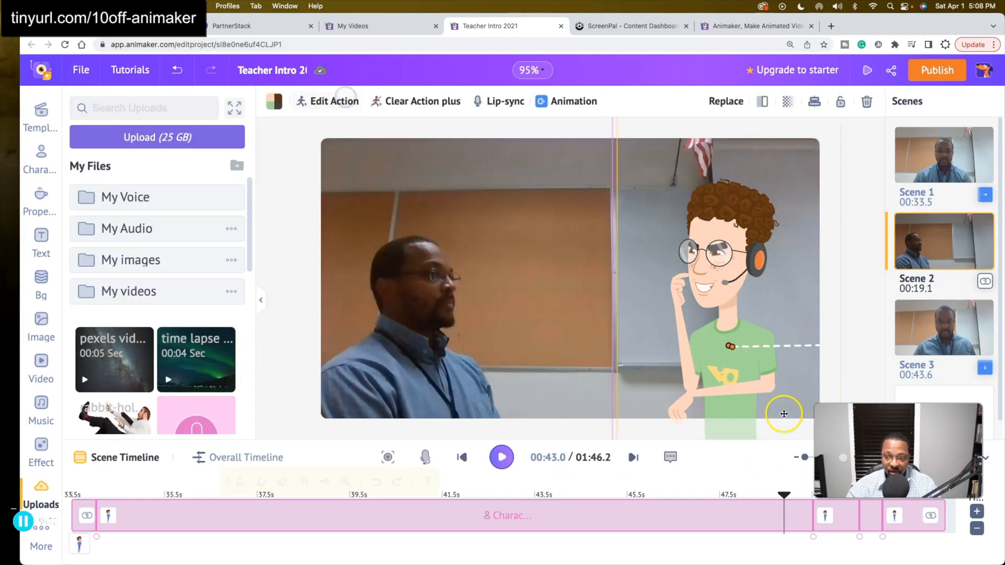
pyautogui.click(501, 457)
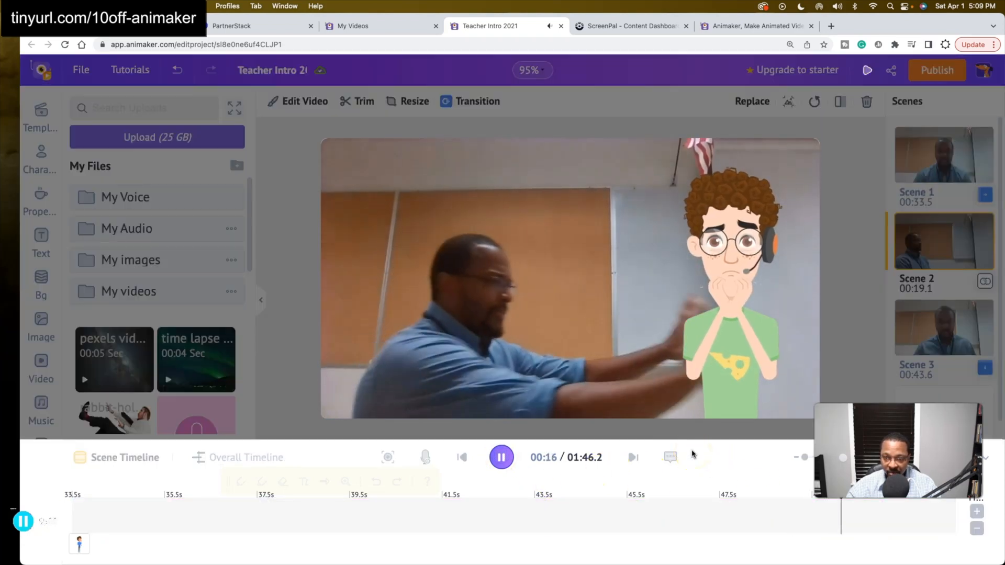
pyautogui.click(507, 458)
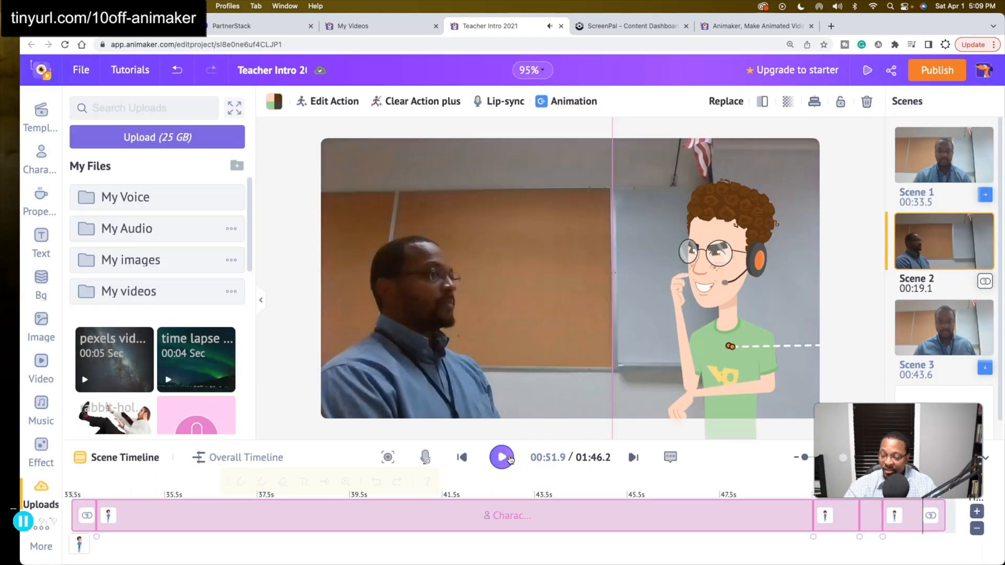
pyautogui.click(826, 518)
pyautogui.moveTo(838, 518); pyautogui.dragTo(864, 520)
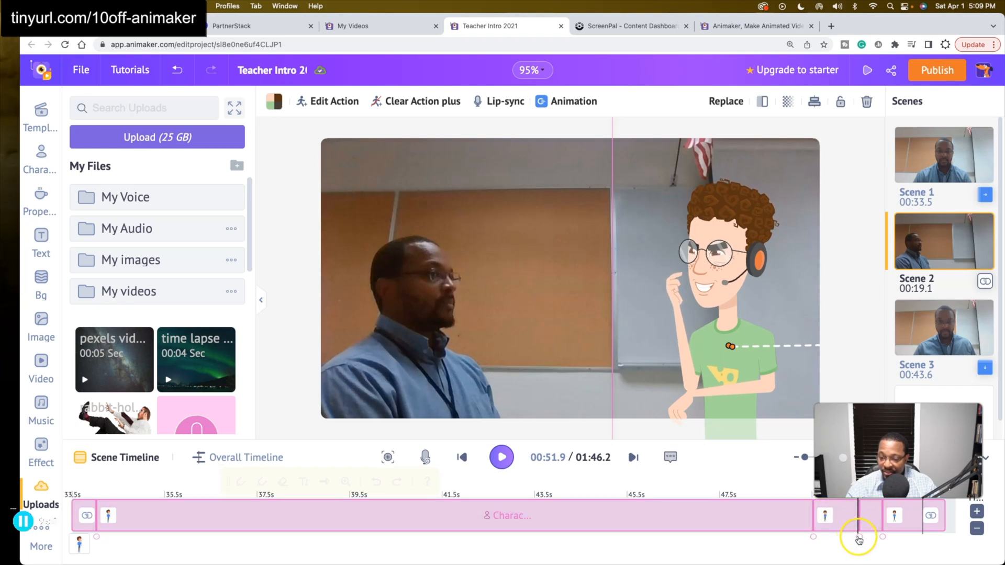
pyautogui.moveTo(897, 521); pyautogui.dragTo(900, 518)
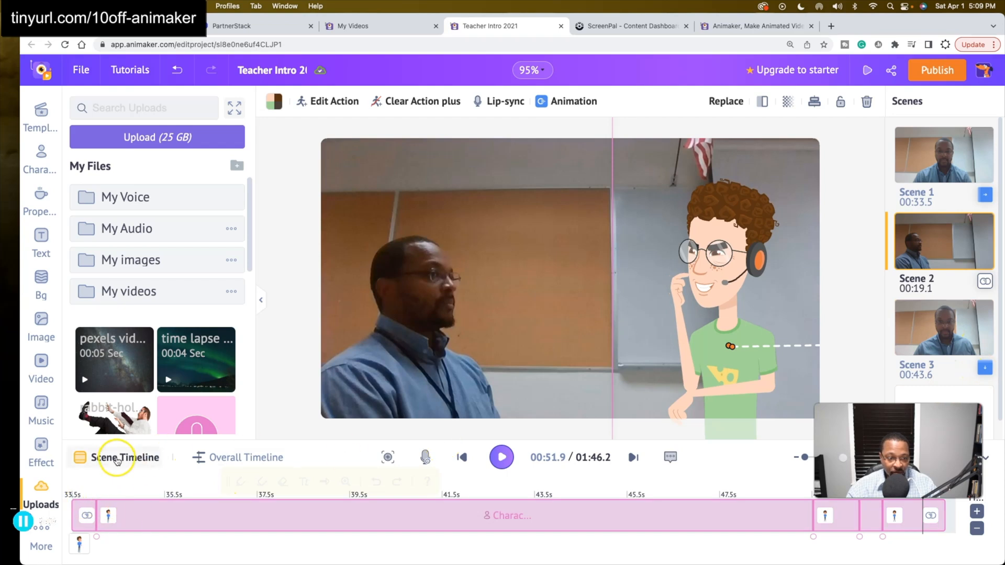
# Switch from the scene timeline to the overall timeline and examine the project's sound clips and background music tracks.
pyautogui.click(227, 457)
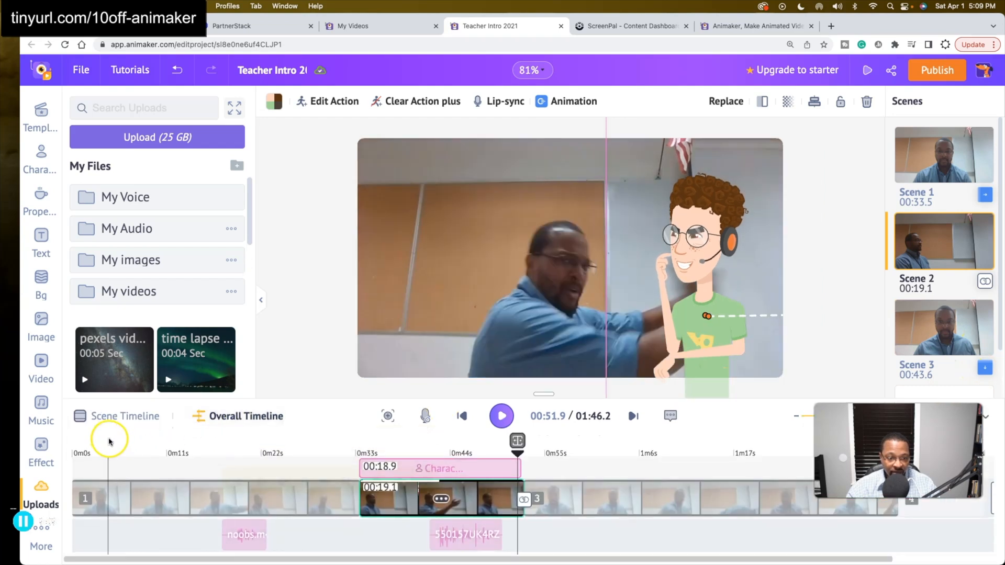
pyautogui.click(125, 416)
pyautogui.click(225, 458)
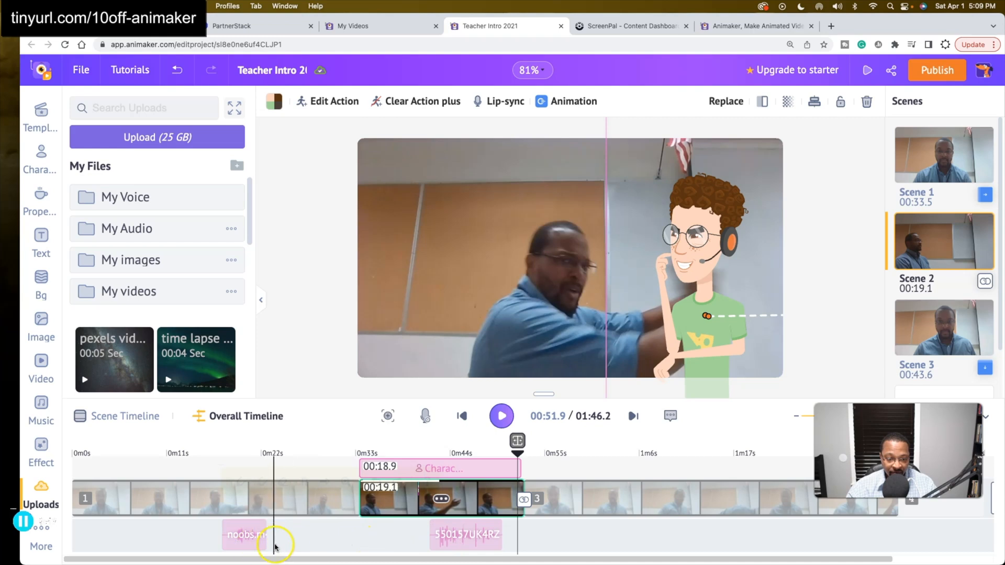
pyautogui.scroll(-3, 549, 535)
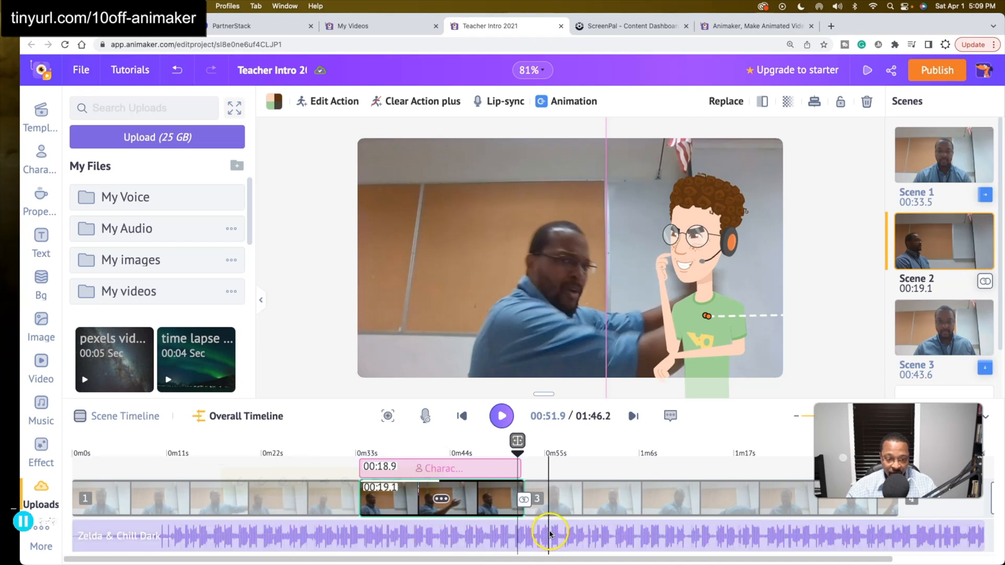
pyautogui.scroll(3, 562, 545)
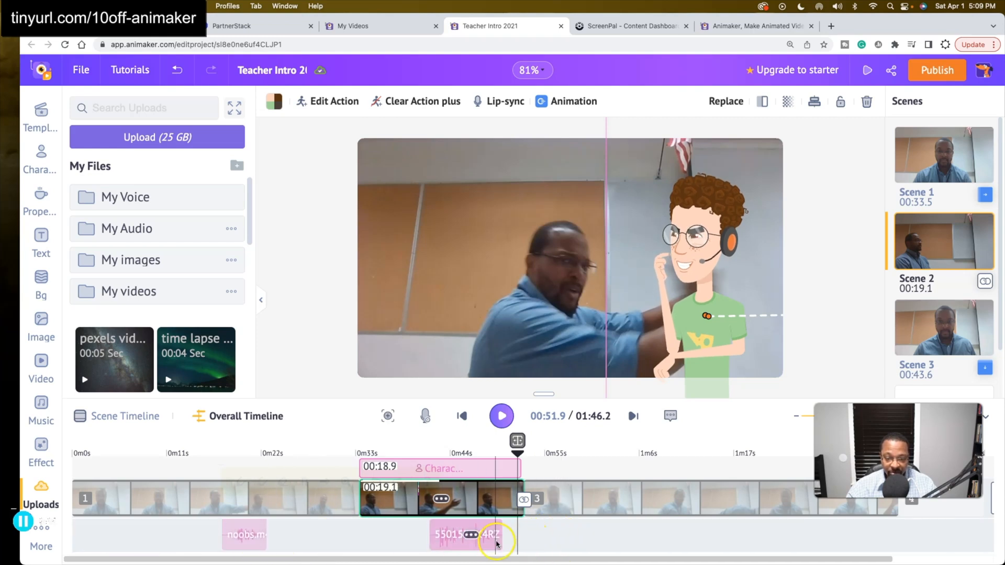